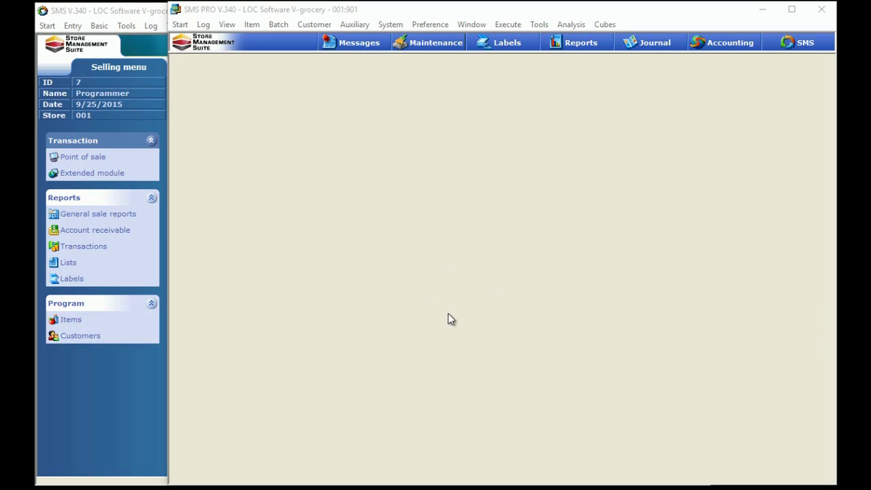
- Return to SMS PRO and open the Report window listing the five Preferred Reports
left_click(75, 413)
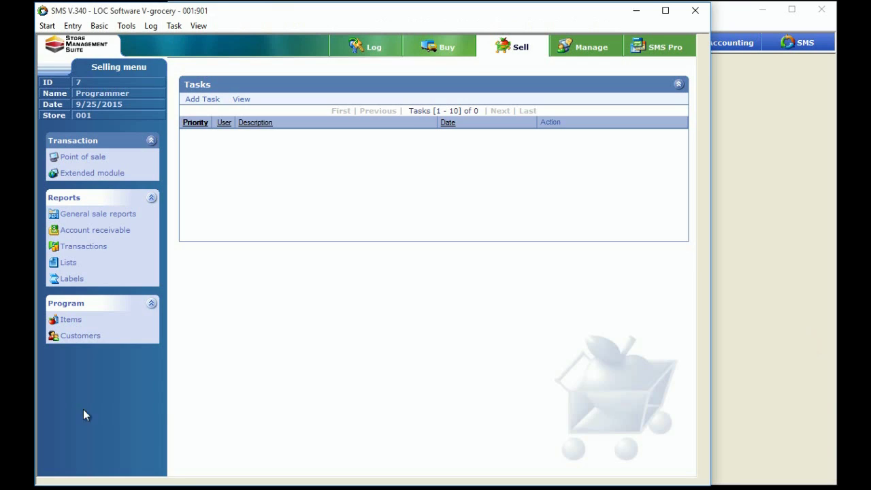
left_click(733, 348)
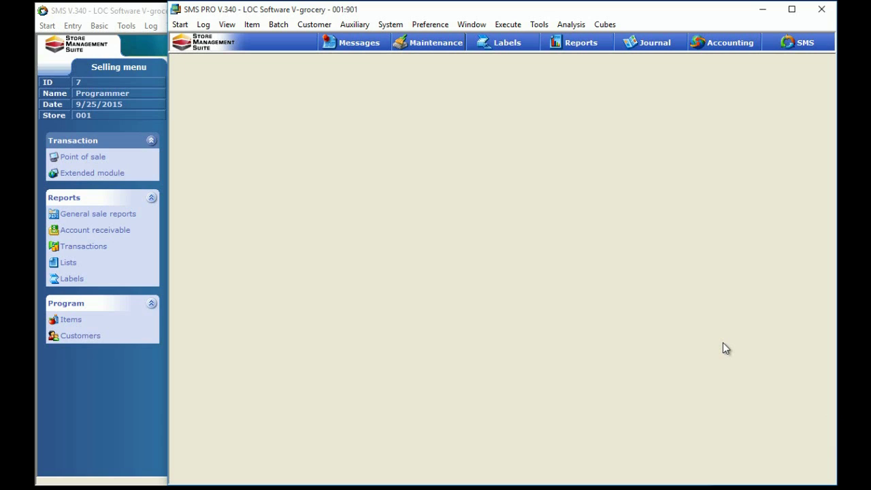
left_click(572, 45)
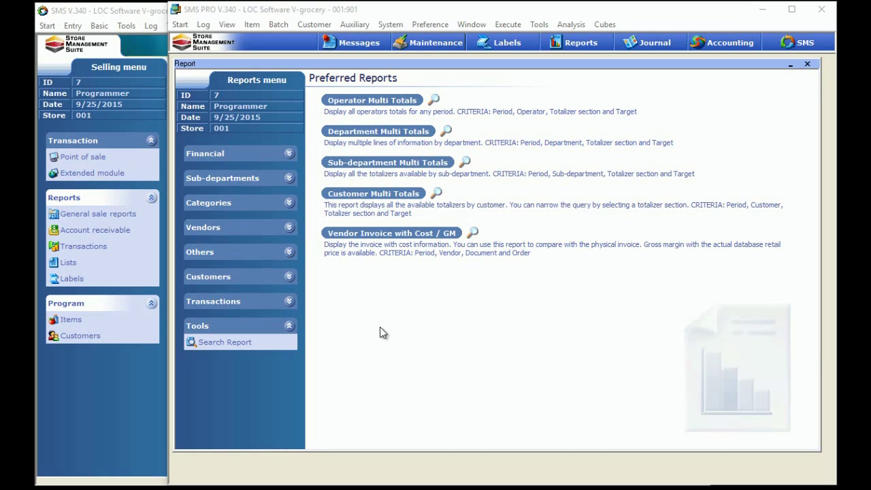
- Open Vendor Invoice Recap from Vendors > Inventory, under Billing Document
left_click(289, 229)
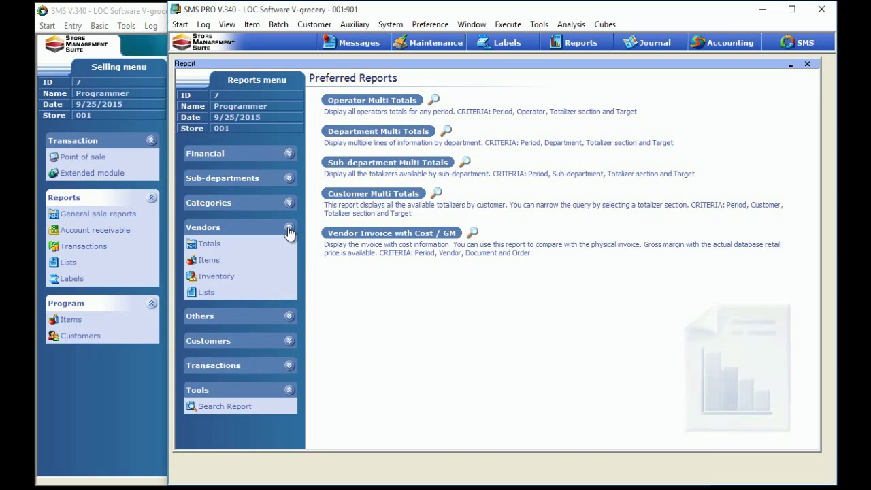
left_click(232, 277)
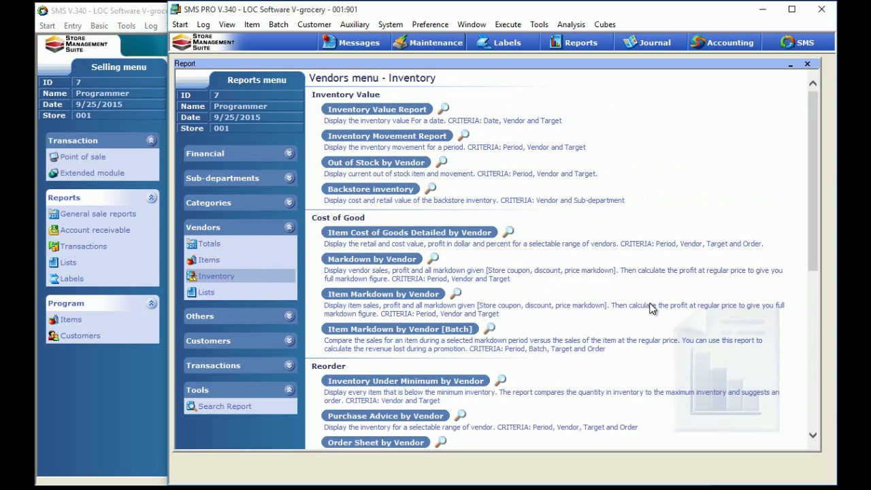
scroll(652, 309, "down", 5)
scroll(654, 324, "down", 1)
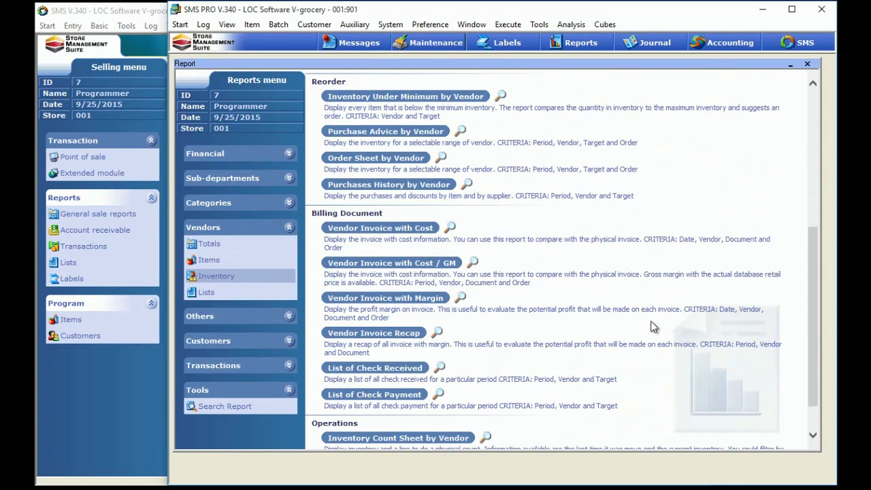
scroll(653, 327, "down", 2)
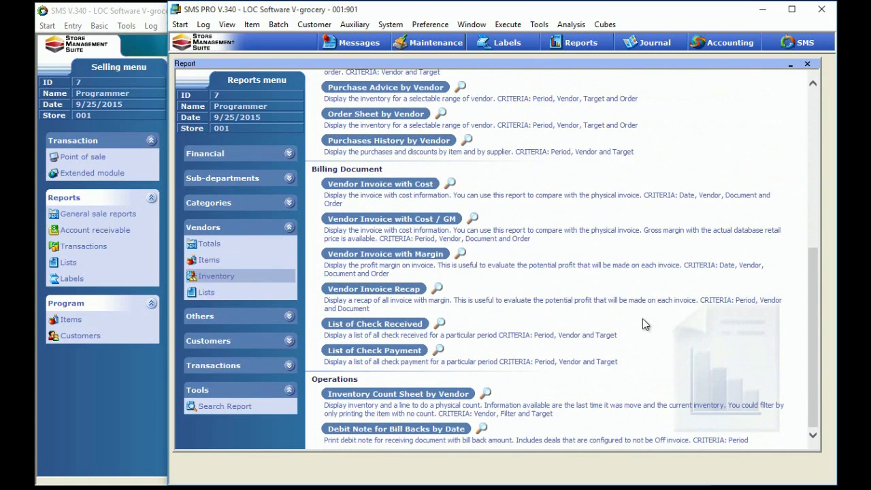
left_click(380, 289)
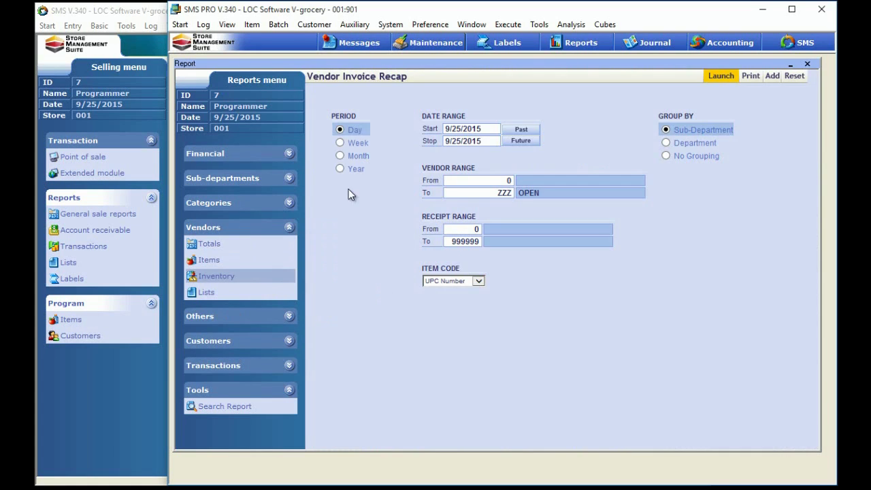
- Set the period to Month (9/1/2015–9/30/2015), preview the report, and start adding it to a list
left_click(339, 156)
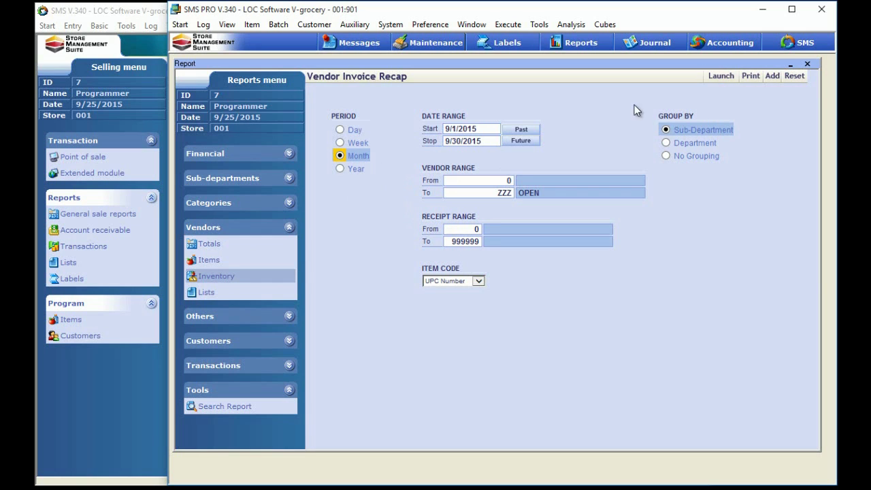
left_click(720, 75)
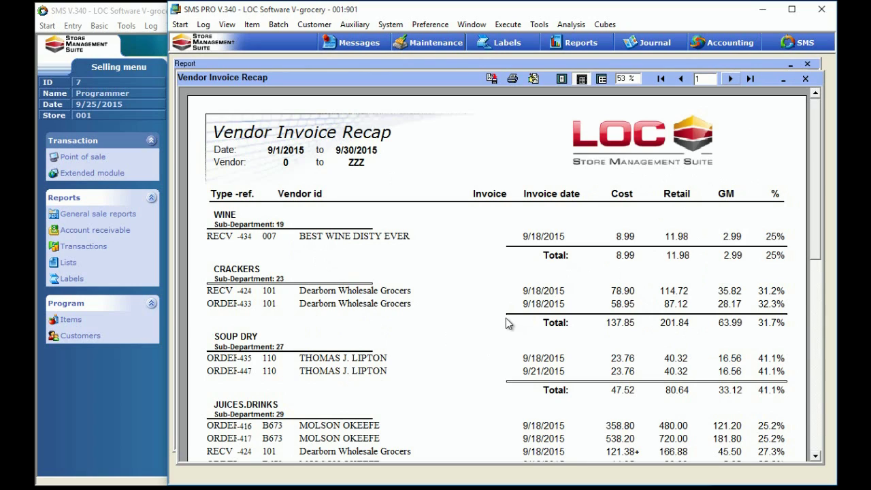
left_click(805, 78)
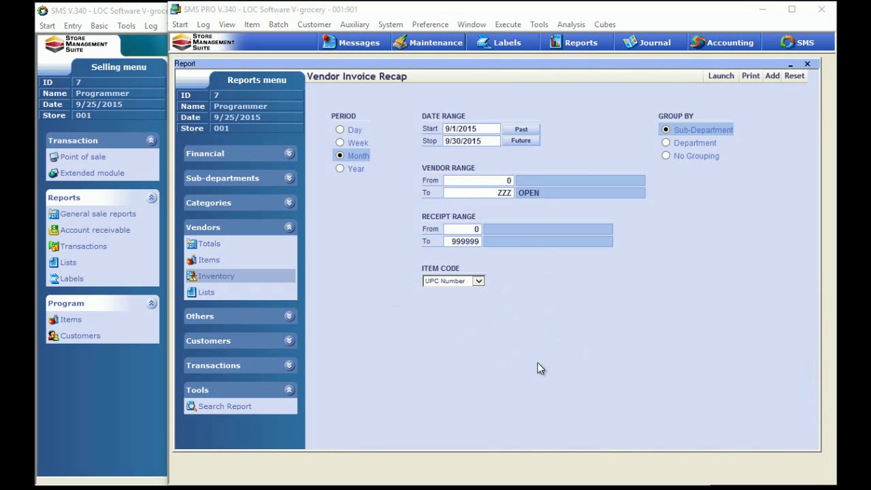
left_click(771, 76)
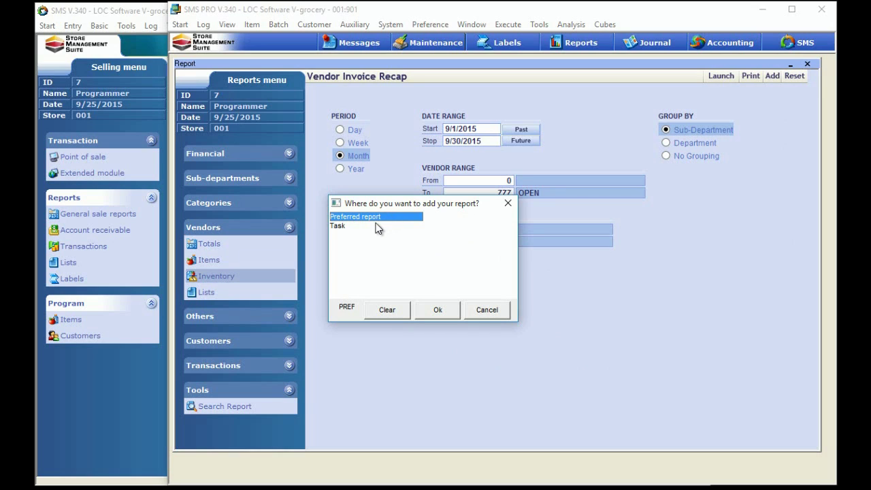
- Confirm the add and choose Selling - General sale reports as the destination
left_click(417, 311)
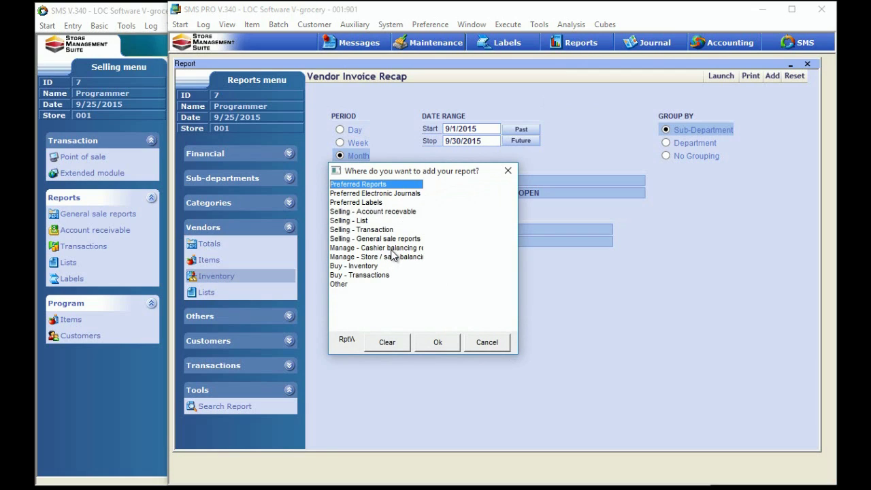
left_click(376, 239)
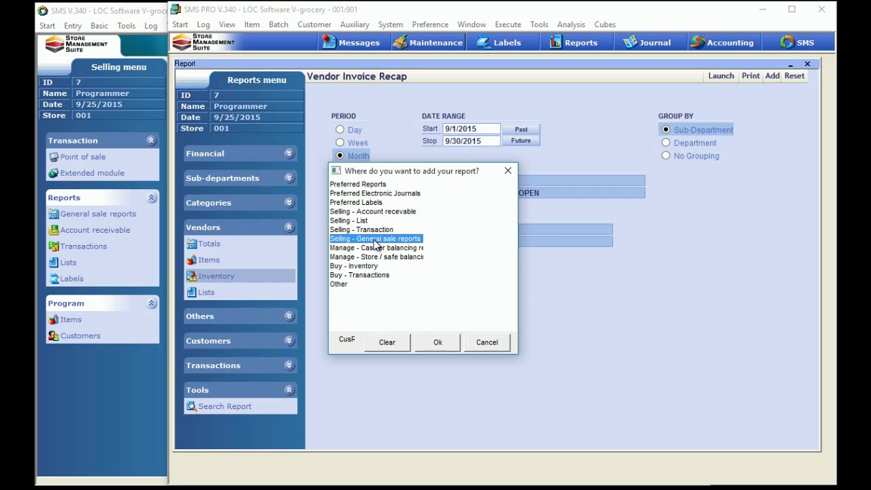
left_click(94, 387)
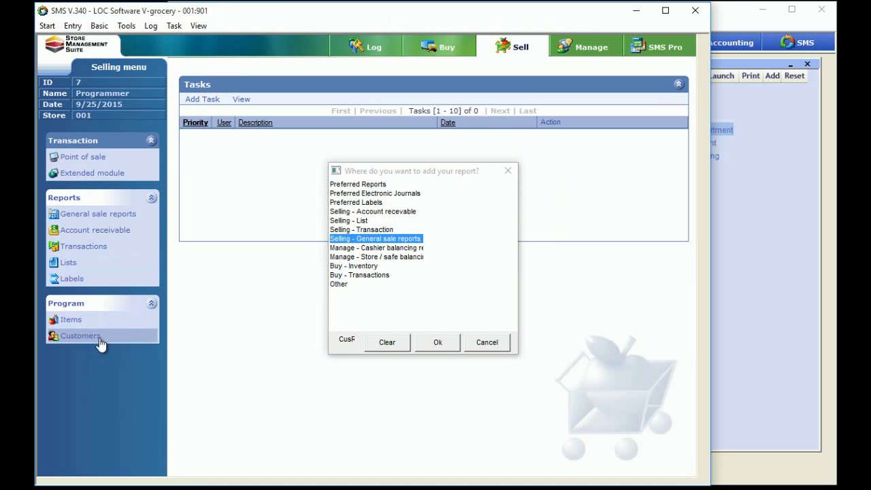
- Review General sale reports and the Buy, Manage, Sell centers, then choose Preferred Reports as destination
left_click(88, 219)
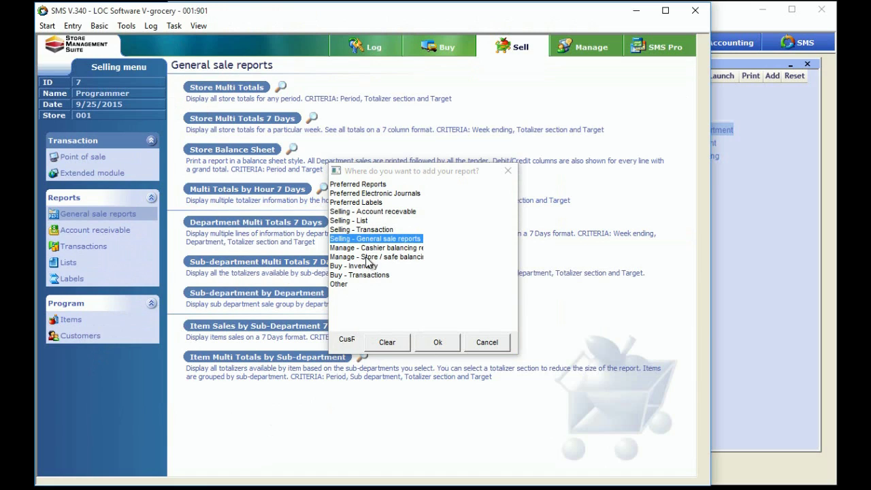
left_click(447, 49)
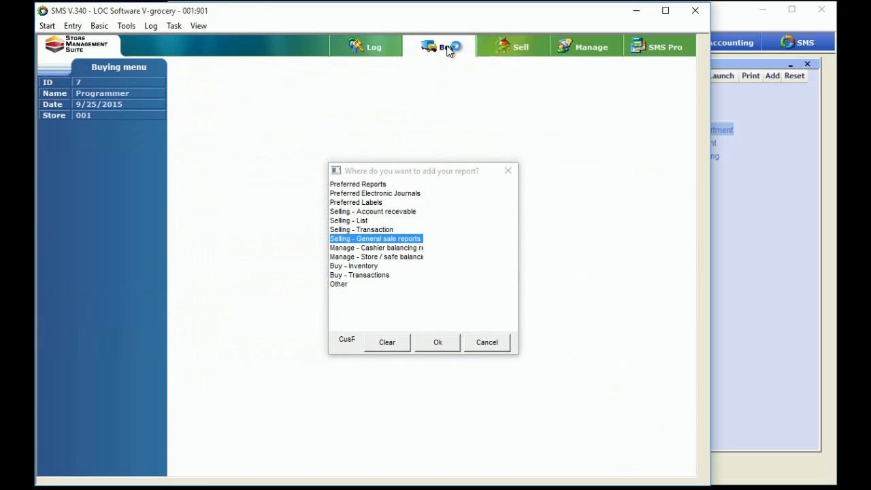
left_click(569, 52)
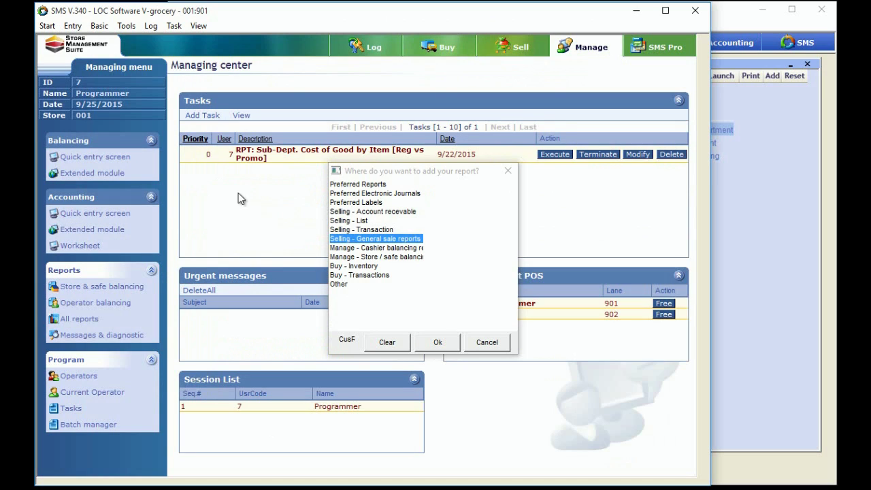
left_click(490, 50)
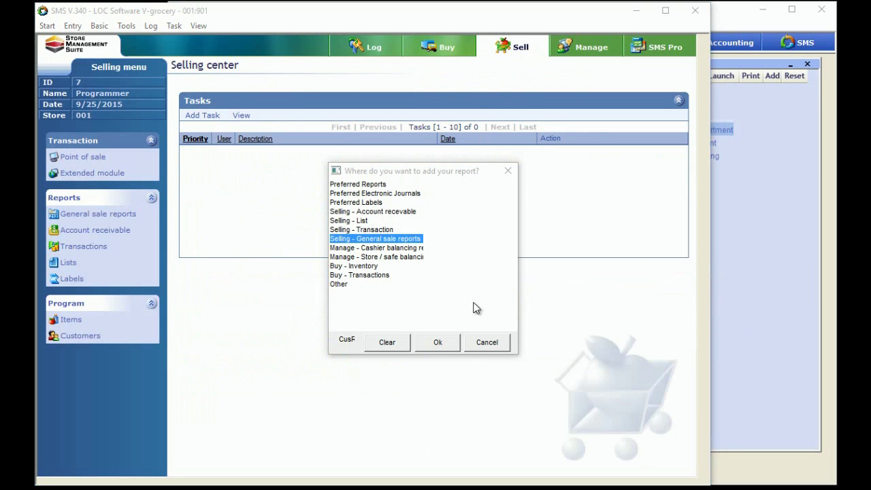
left_click(370, 188)
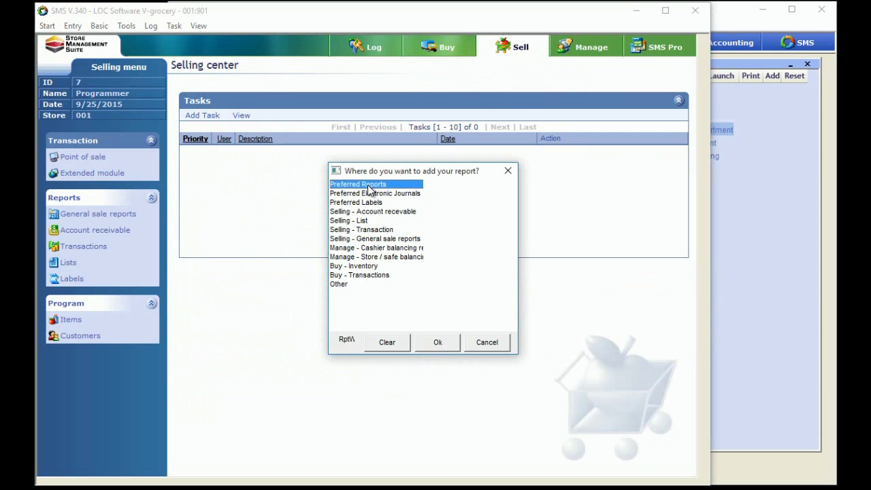
- Add Vendor Invoice Recap as entry 6 in Preferred Reports, close the windows, and reopen Reports
left_click(438, 343)
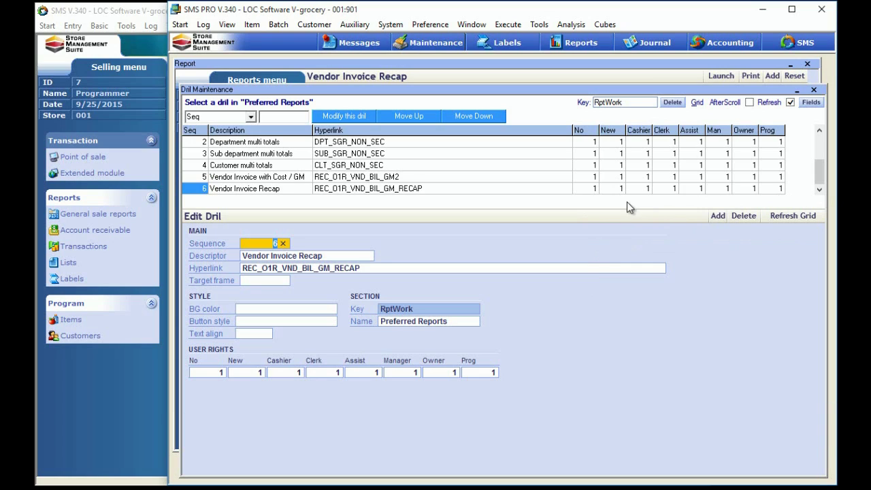
left_click(814, 91)
left_click(807, 64)
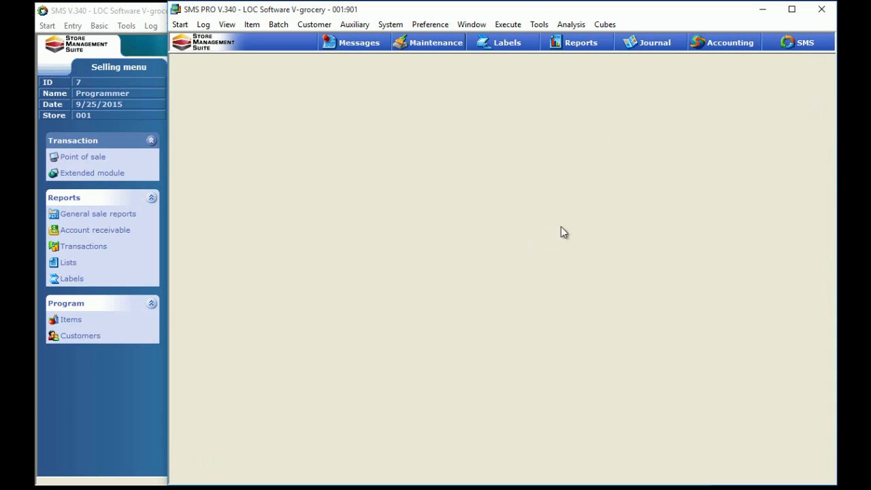
left_click(577, 44)
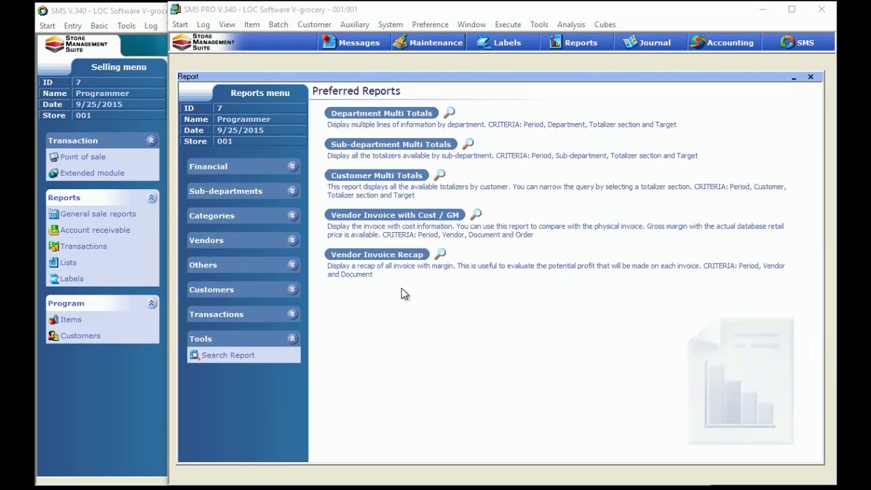
left_click(811, 77)
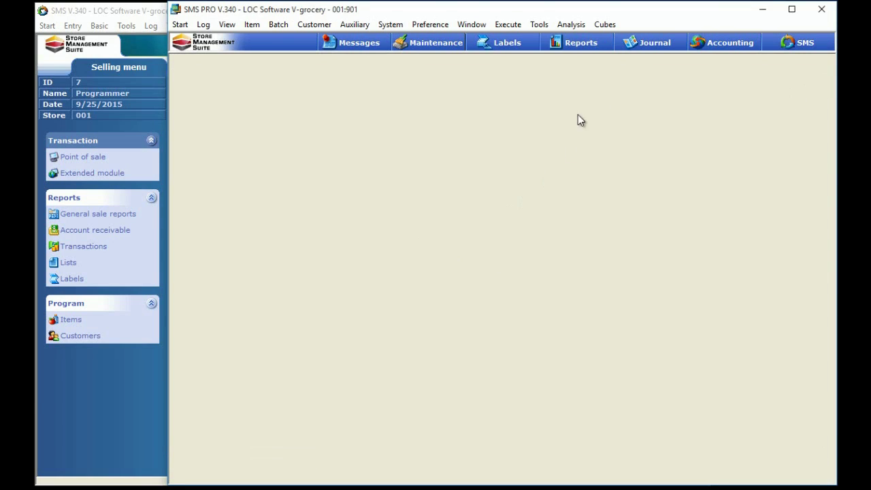
left_click(582, 49)
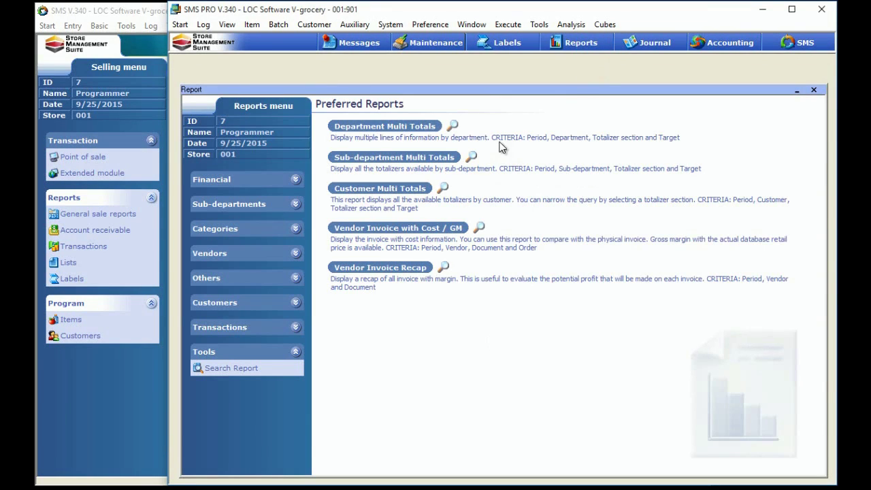
- Through Edit Panel, delete row 6 Vendor Invoice Recap and close Dril Maintenance
right_click(452, 324)
left_click(398, 331)
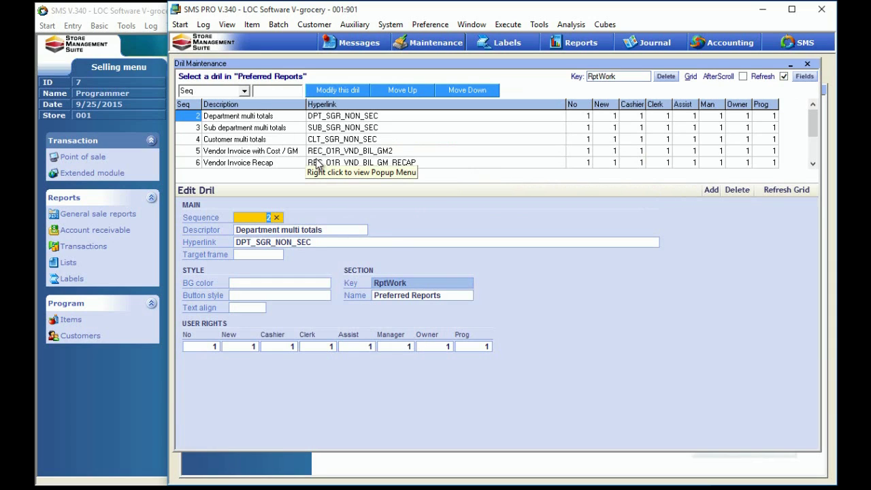
left_click(317, 163)
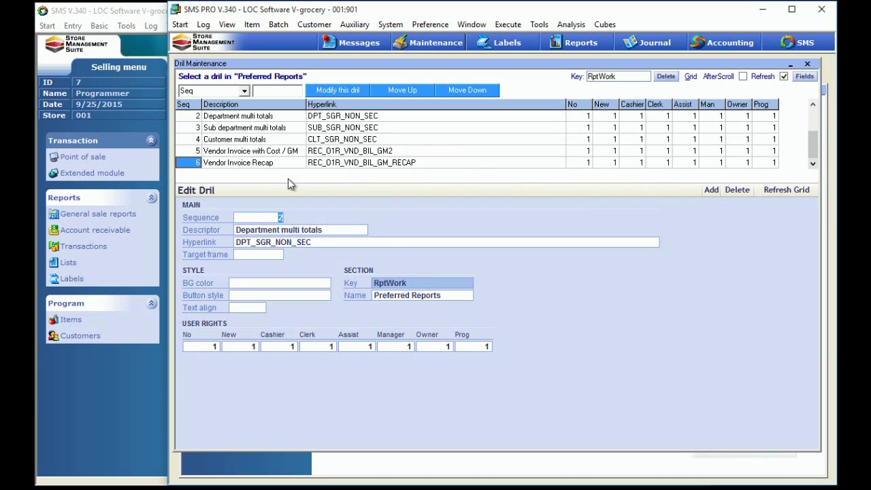
left_click(196, 163)
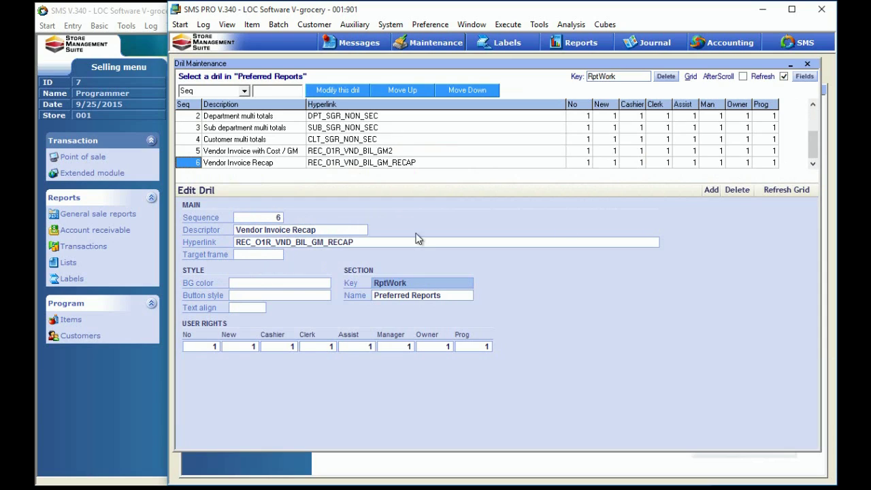
left_click(735, 194)
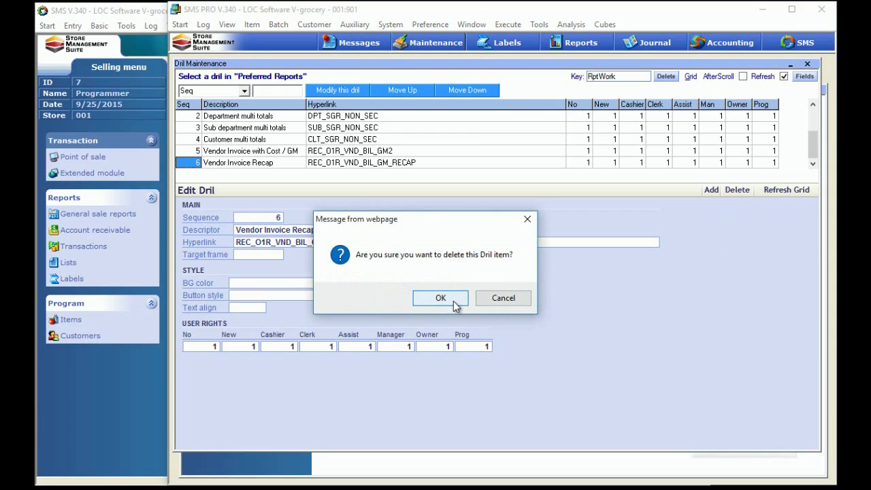
left_click(440, 298)
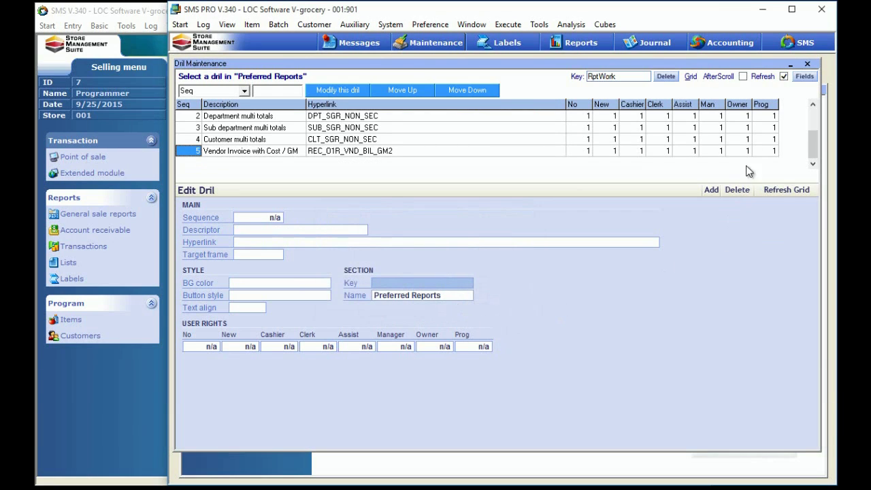
left_click(808, 65)
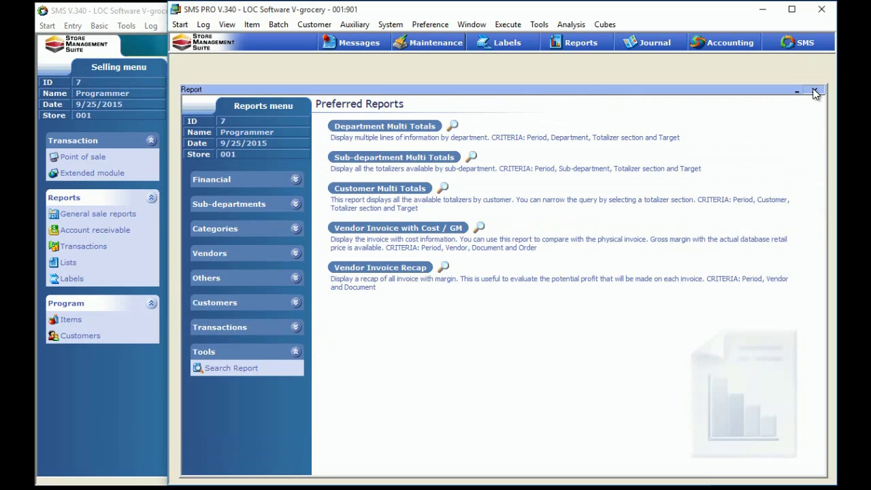
- Close the Preferred Reports window and reopen Reports on the vendor inventory list
left_click(815, 91)
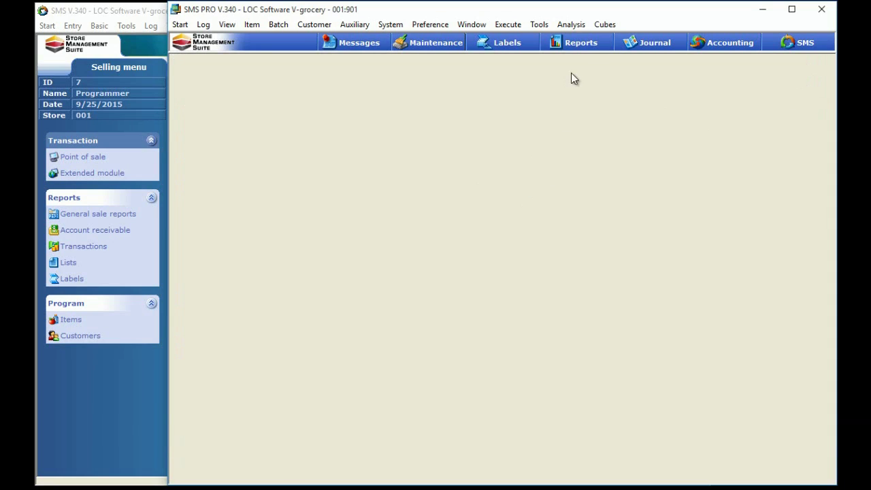
left_click(584, 44)
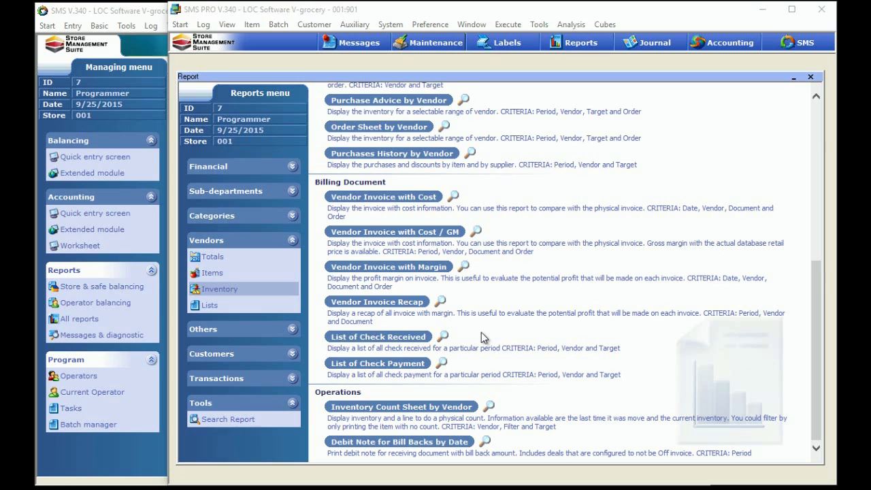
- Open Vendor Invoice Recap with a Month period, then bring the SMS Managing center forward
left_click(384, 304)
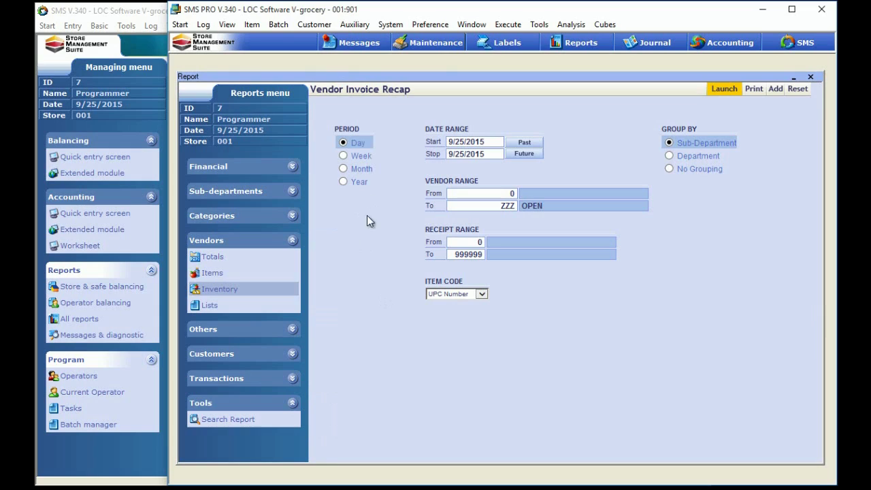
left_click(344, 168)
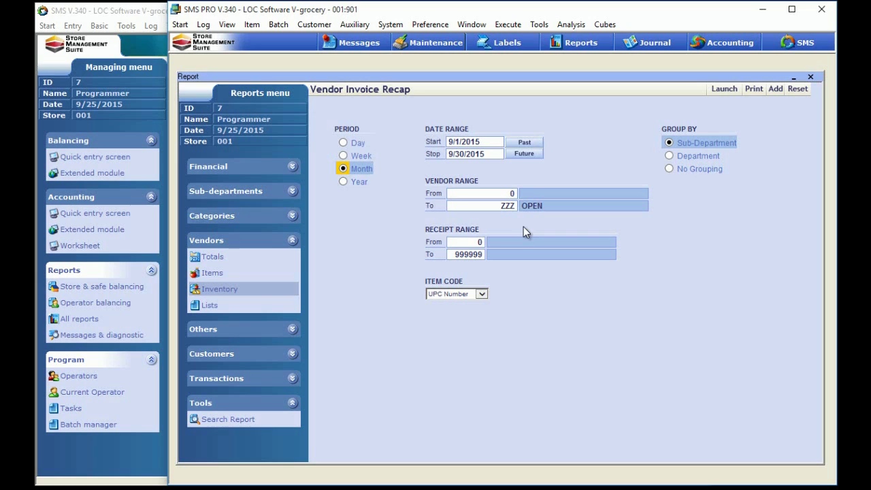
left_click(166, 126)
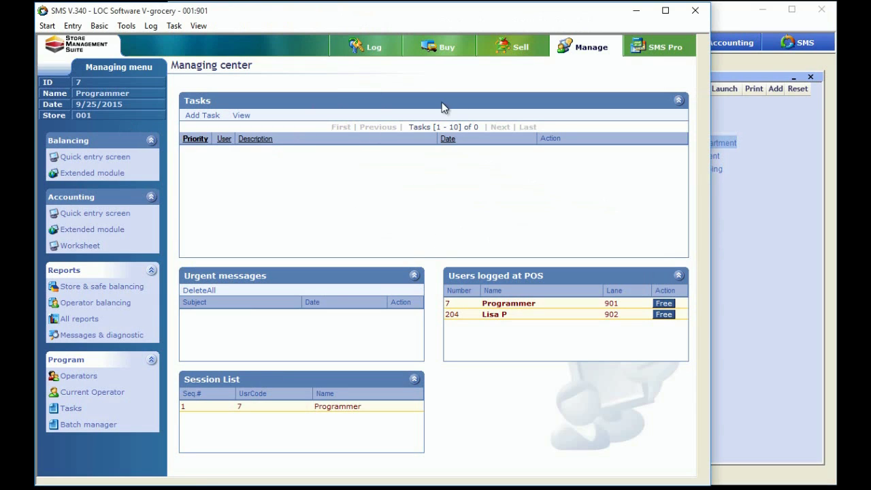
- Look through the Buying, Selling and Managing centers in SMS
left_click(435, 61)
left_click(504, 49)
left_click(568, 48)
- Return to the Vendor Invoice Recap form and choose where to add the report
left_click(776, 237)
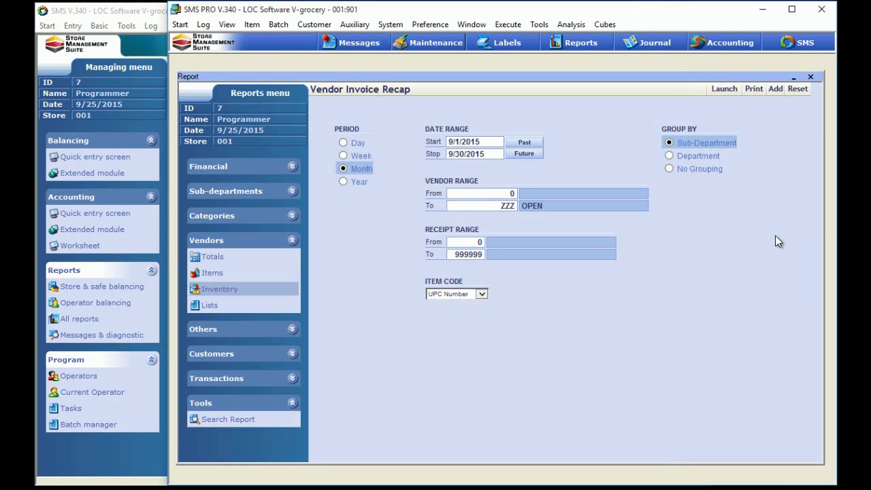
left_click(148, 128)
left_click(749, 287)
left_click(773, 94)
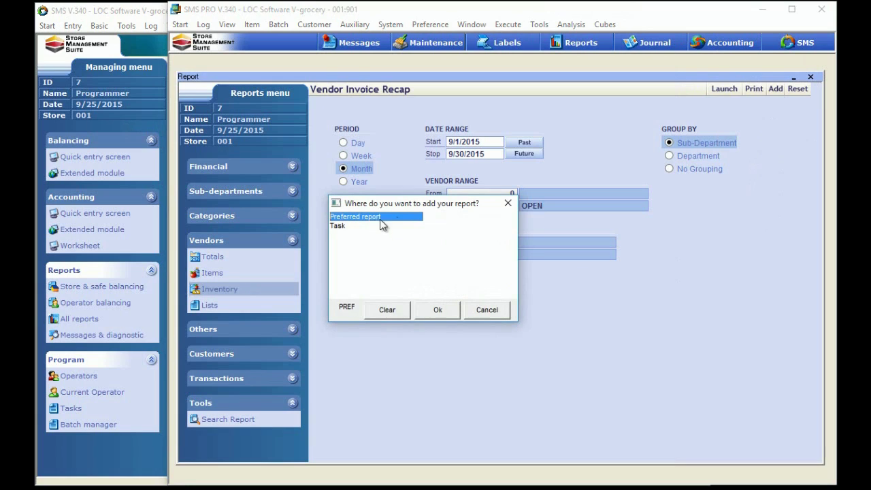
- Add Vendor Invoice Recap as a task 'RPT: Vendor Invoice Recap', due 9/25/2015, recurring weekly
left_click(339, 226)
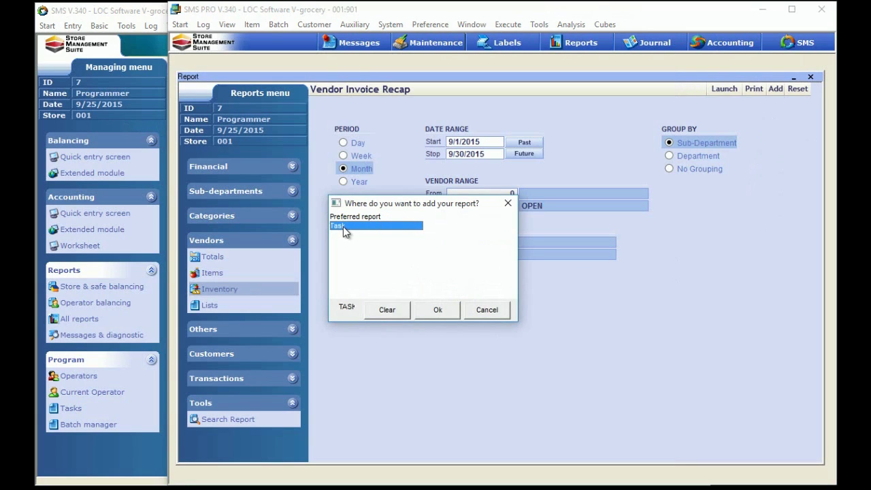
left_click(442, 315)
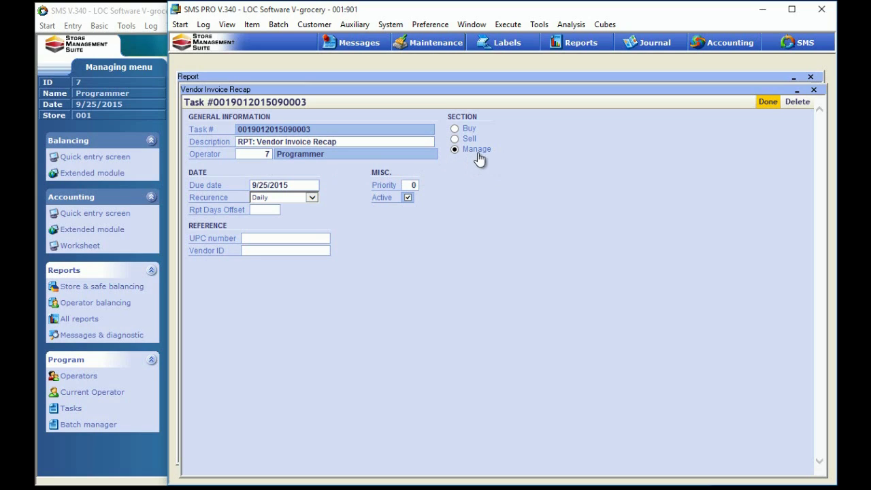
left_click(313, 199)
left_click(313, 199)
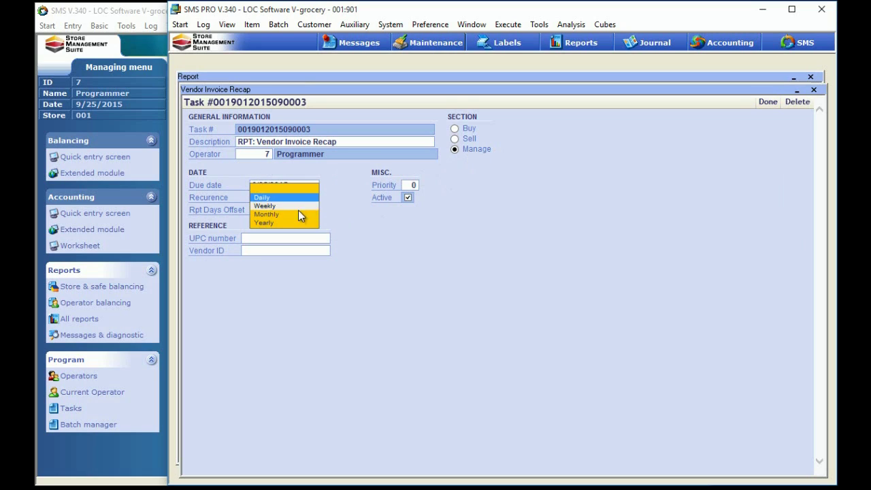
left_click(300, 205)
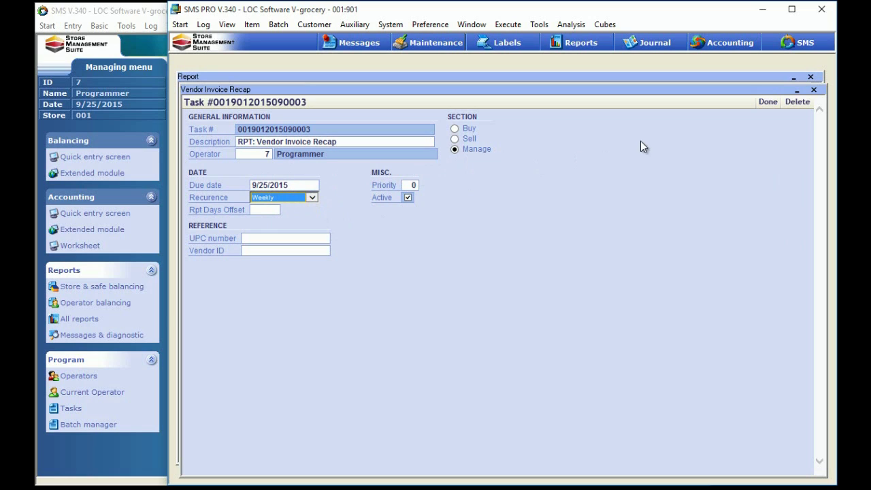
left_click(767, 102)
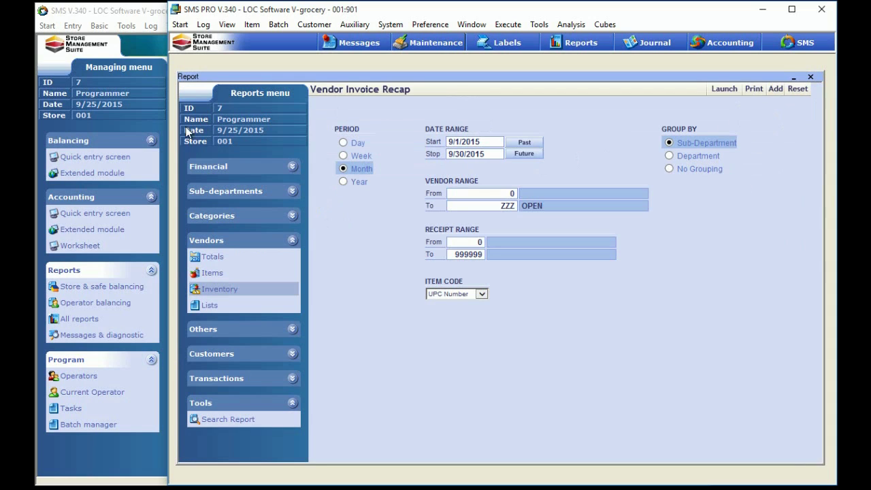
- Refresh the Manage tab to list RPT: Vendor Invoice Recap, then execute it for 9/1–9/30/2015
left_click(112, 128)
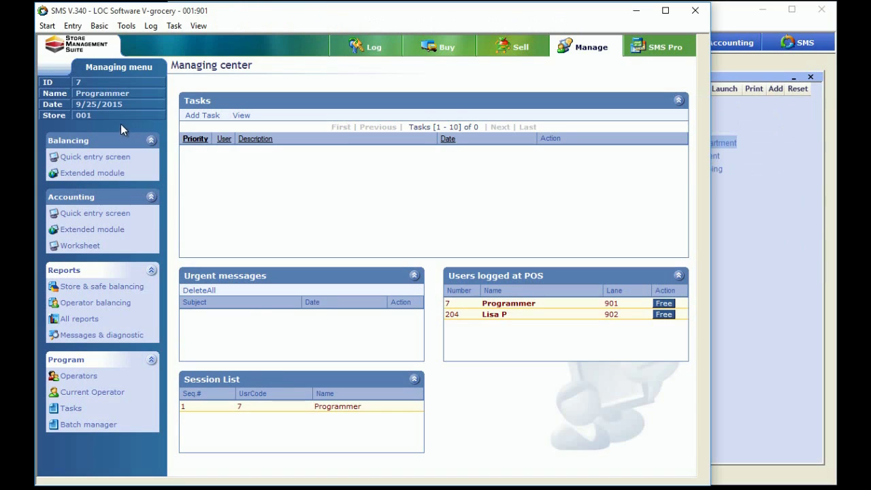
left_click(584, 52)
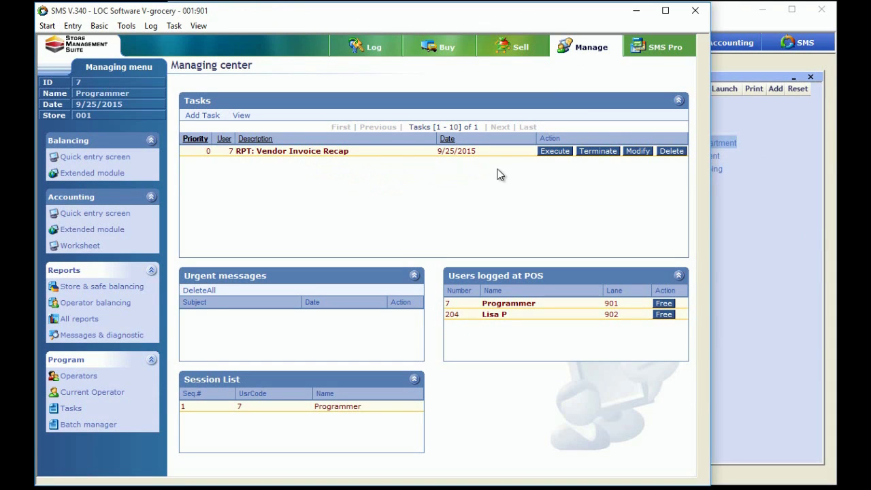
left_click(638, 151)
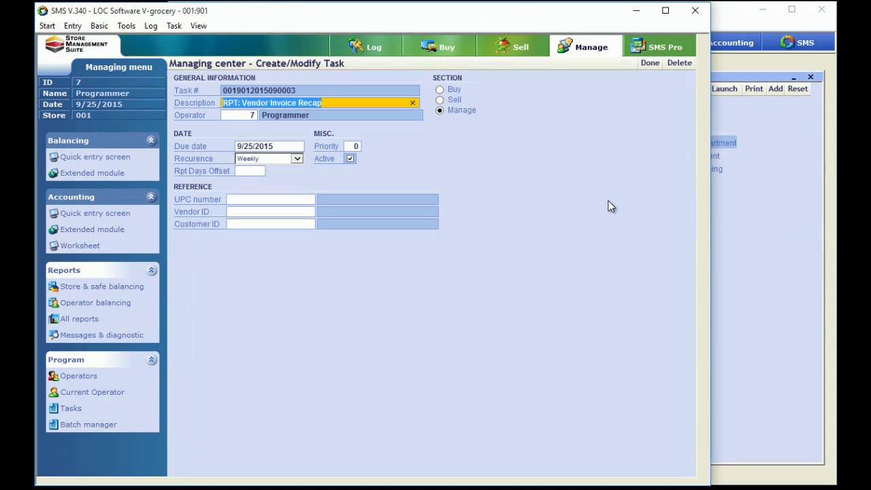
left_click(649, 63)
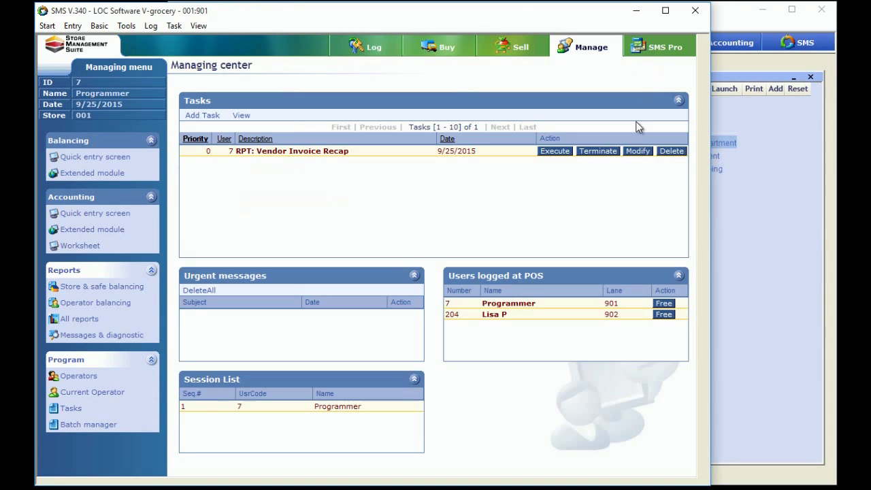
left_click(554, 151)
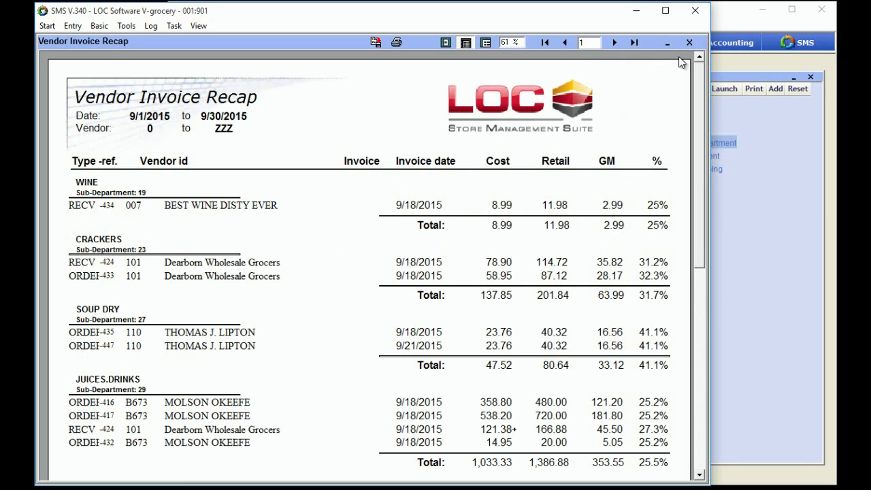
- Close the Vendor Invoice Recap report preview to return to the Managing center
left_click(690, 42)
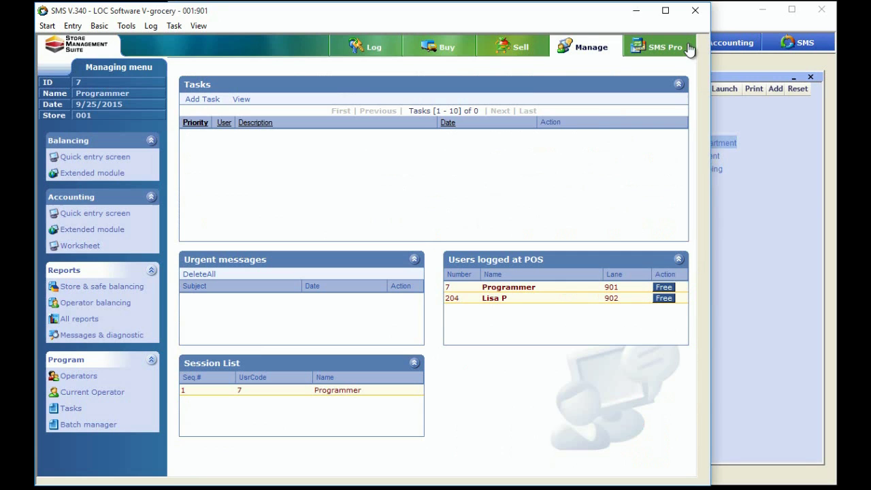